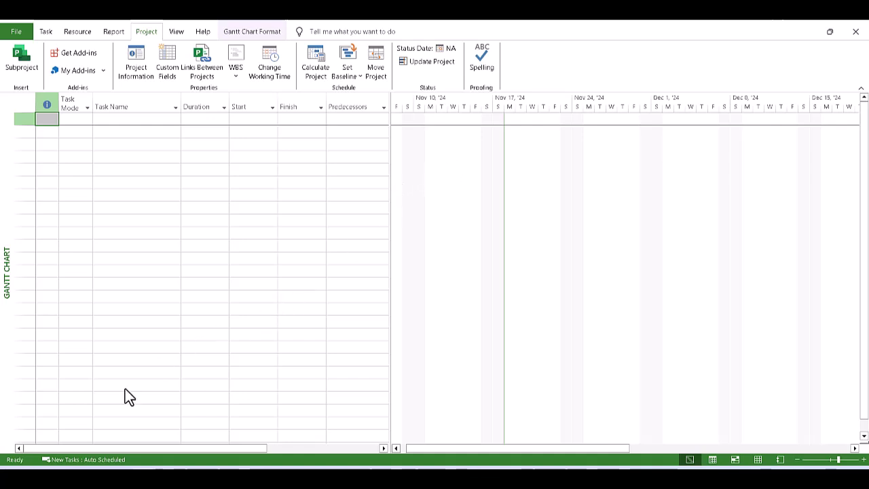
Review the project files in the Master and Subprojects folder, and return to the blank project
mouse_move(65, 478)
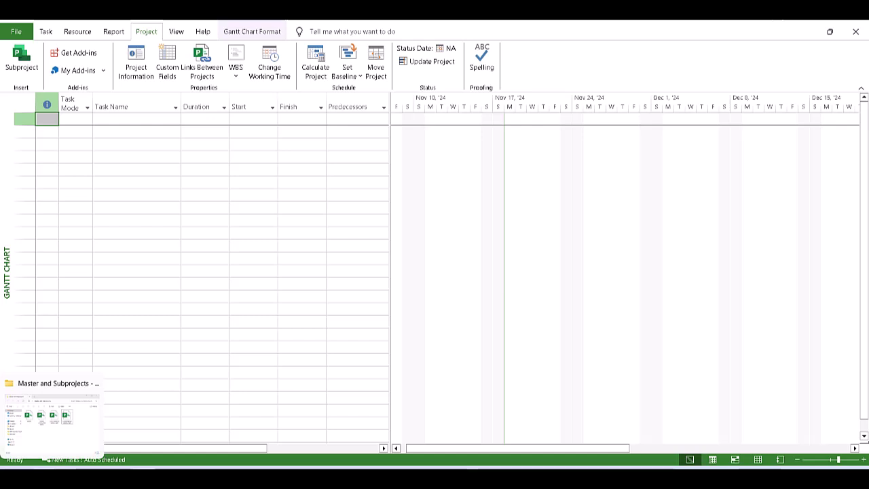
left_click(51, 415)
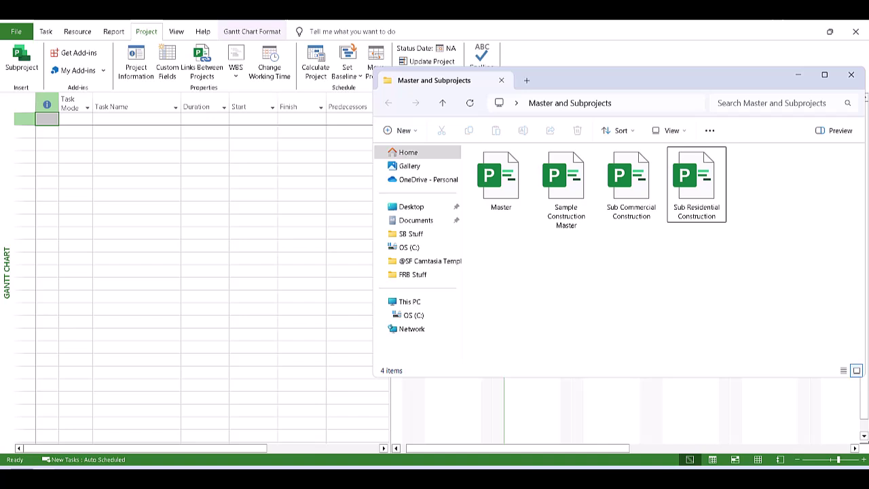
key("alt+Tab")
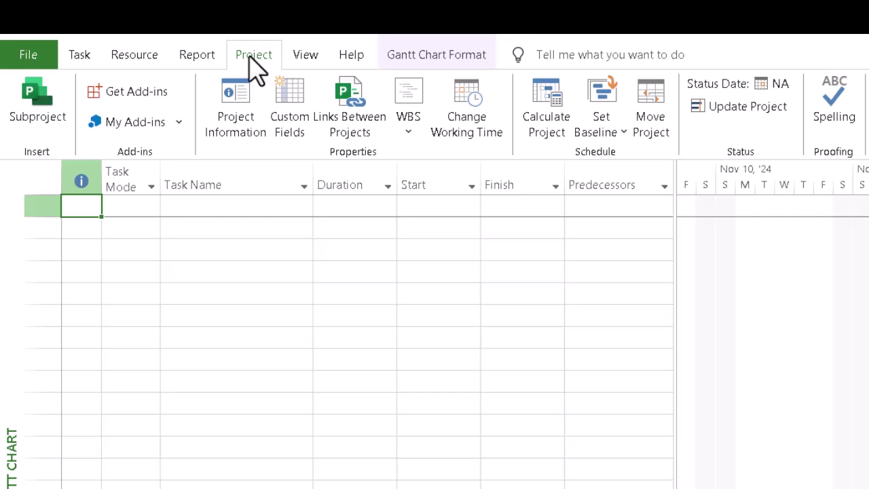
Insert Sub Commercial Construction and Sub Residential Construction as linked subprojects, and save the master project
left_click(37, 102)
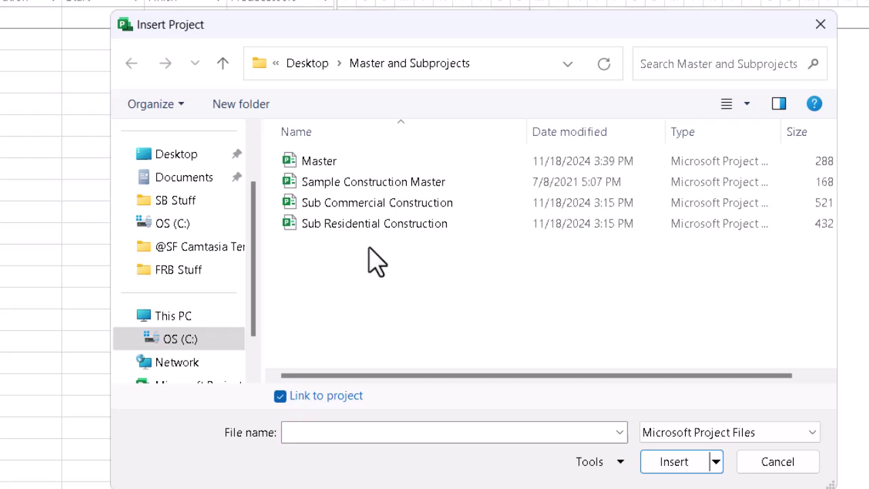
left_click(350, 221)
left_click(334, 203, "ctrl")
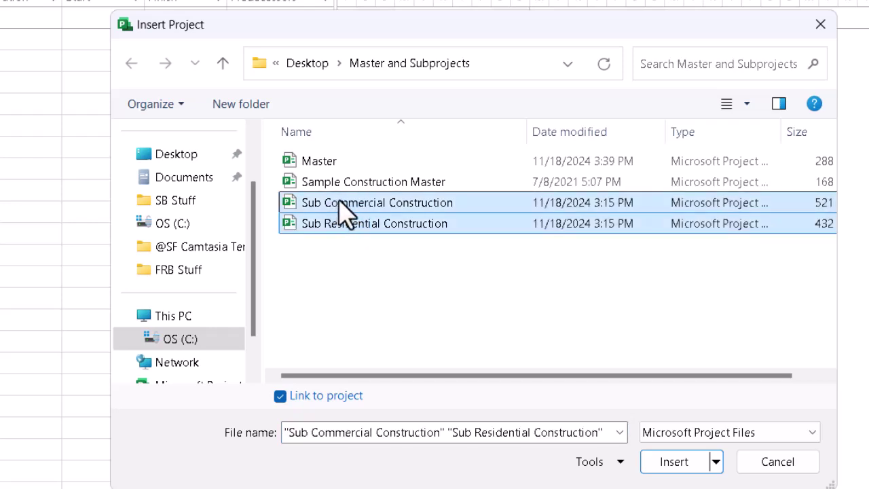
left_click(683, 467)
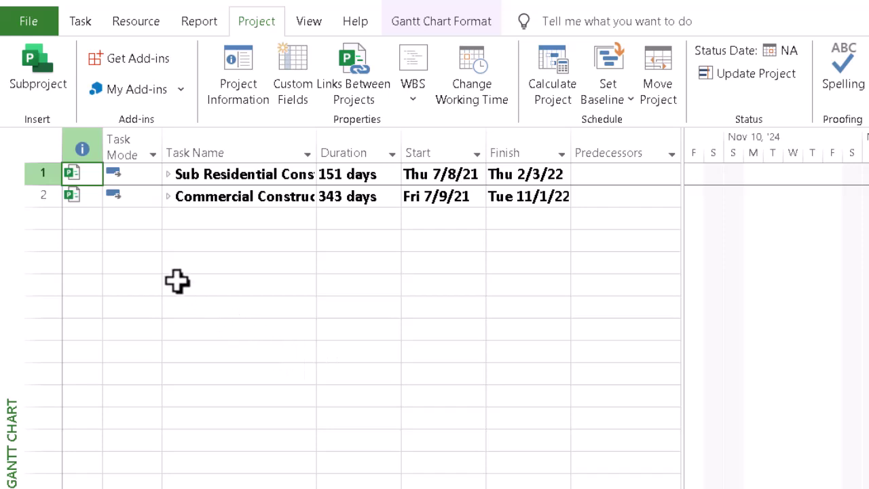
left_click(27, 22)
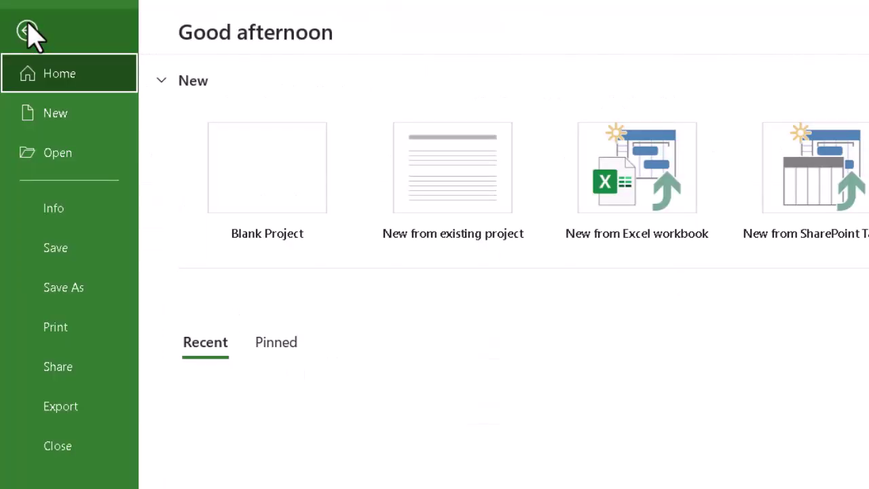
left_click(74, 246)
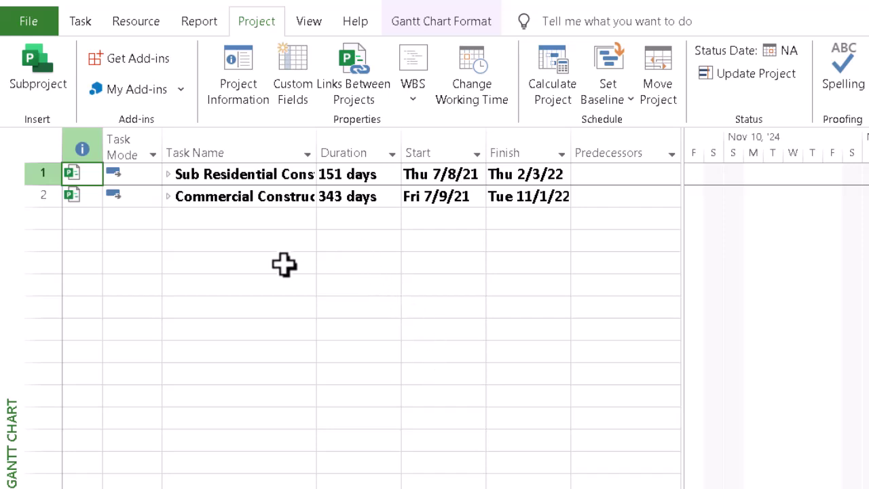
left_click(520, 175)
left_click(601, 201)
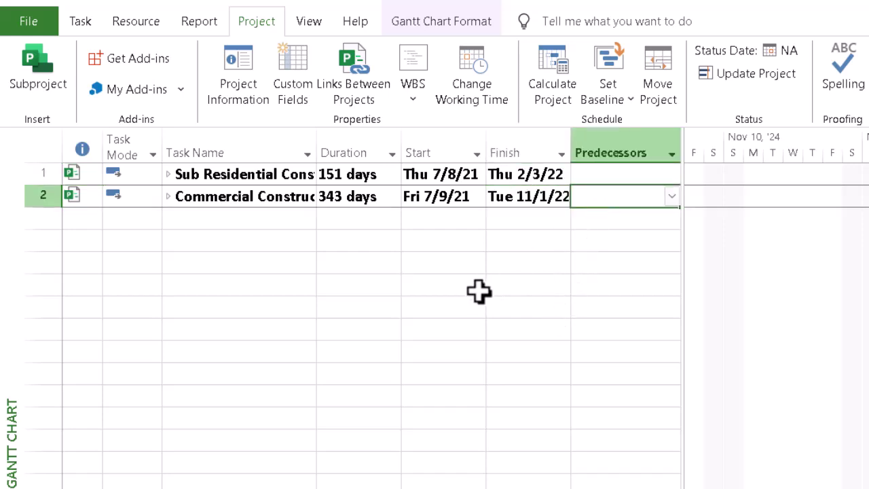
left_click(271, 175)
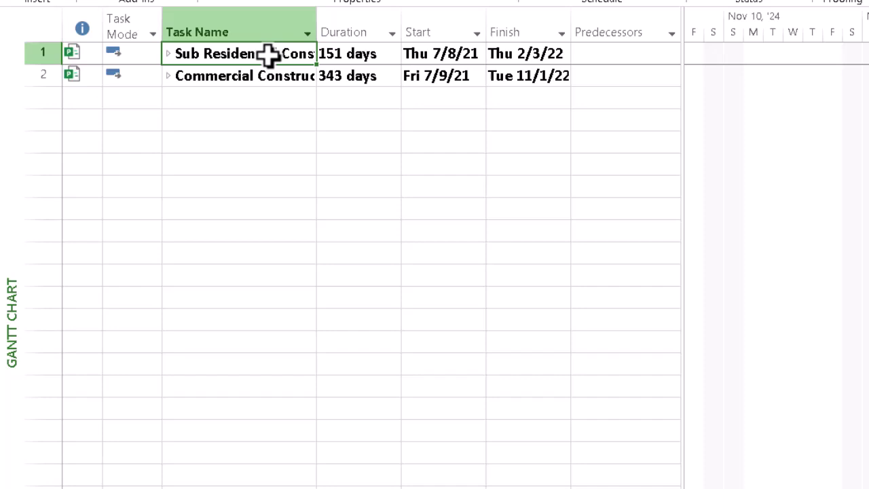
right_click(270, 57)
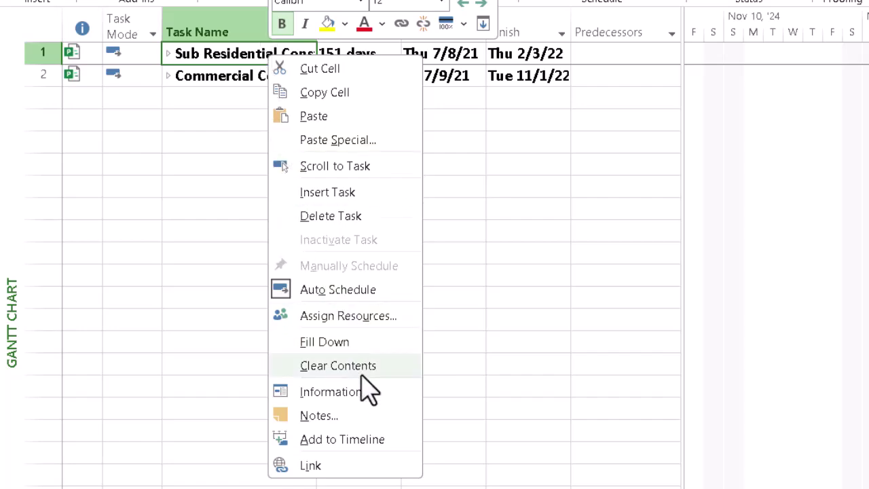
left_click(373, 401)
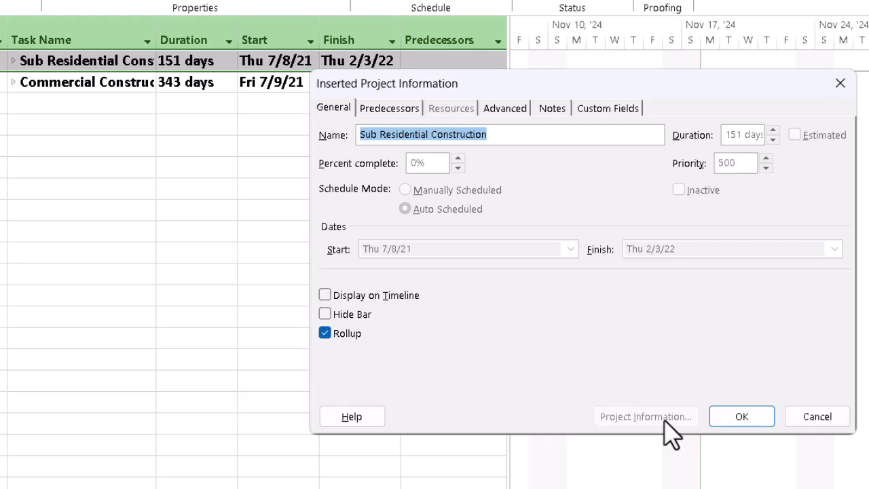
left_click(817, 417)
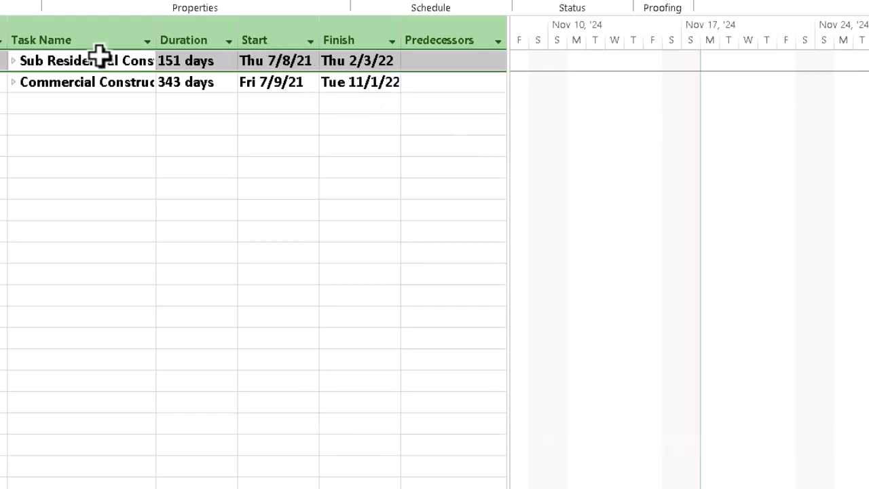
Expand the Sub Residential Construction subproject and set its project information to schedule from Project Finish Date
left_click(12, 61)
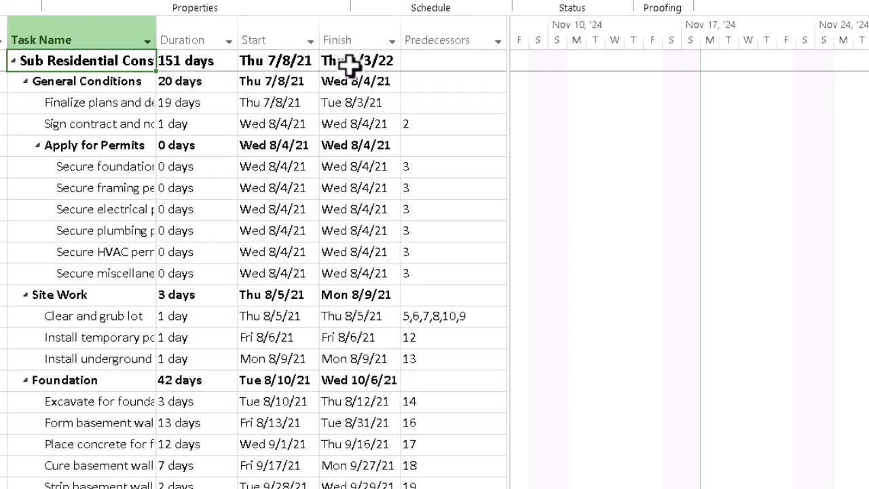
right_click(351, 63)
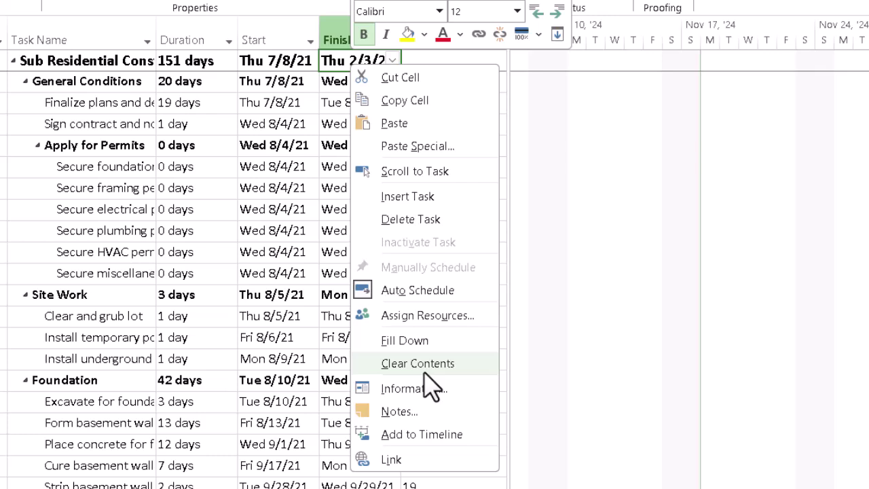
left_click(428, 390)
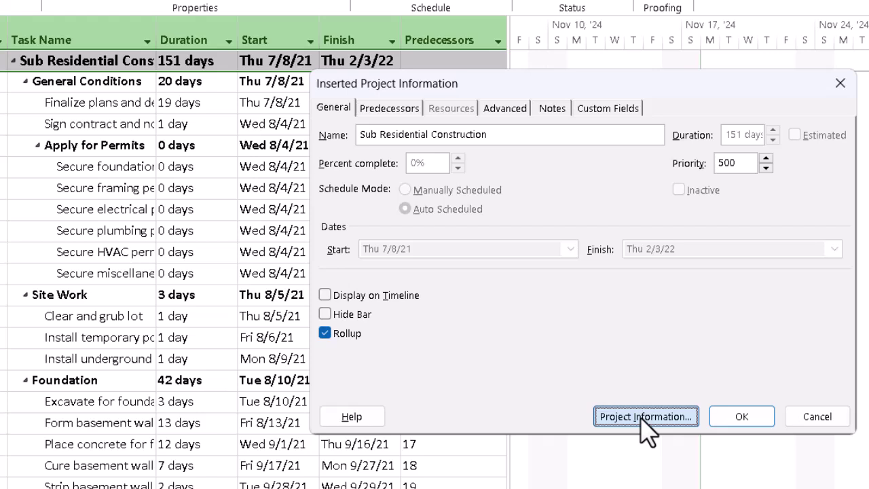
left_click(645, 417)
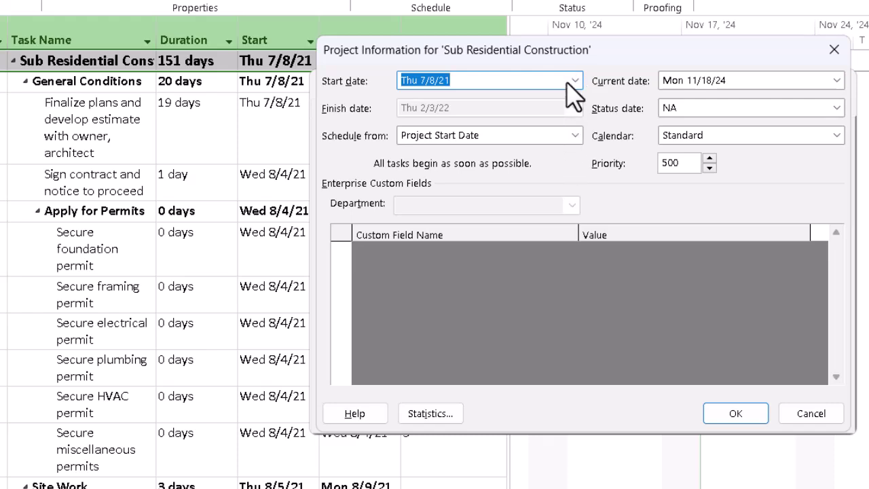
left_click(574, 135)
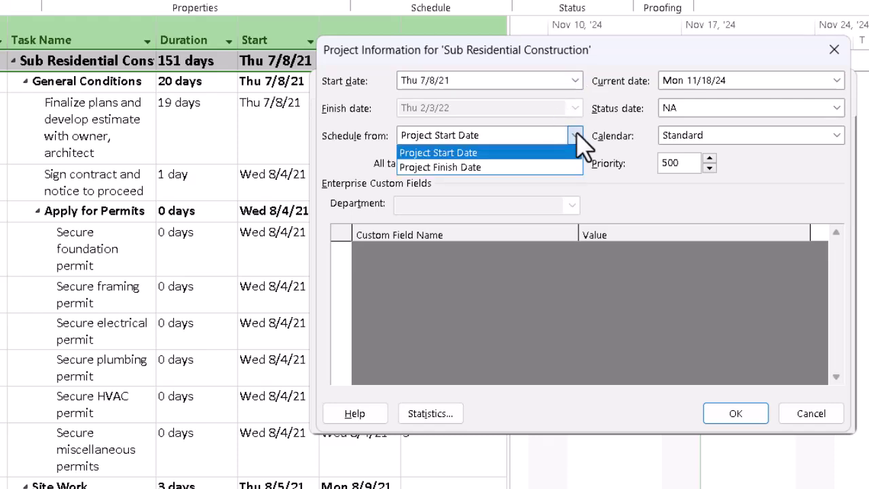
left_click(548, 168)
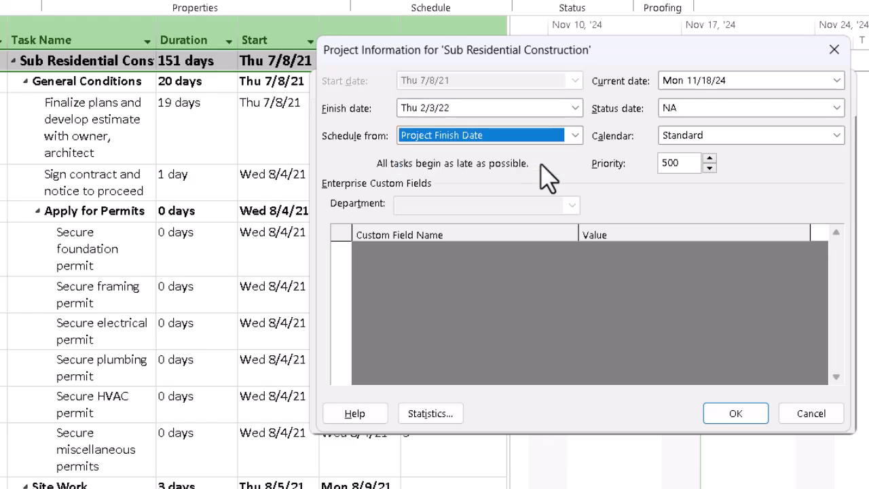
Set the Sub Residential Construction project's finish date to 11/1/22 and accept the project information
left_click(501, 109)
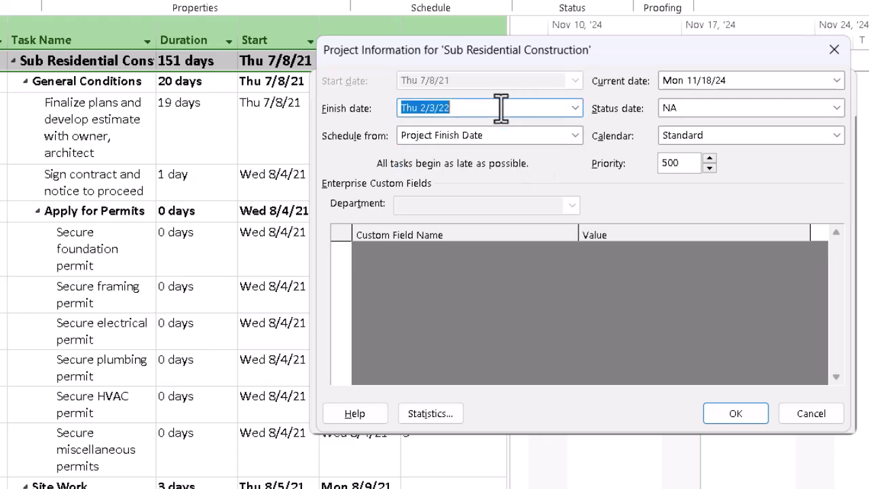
type("11")
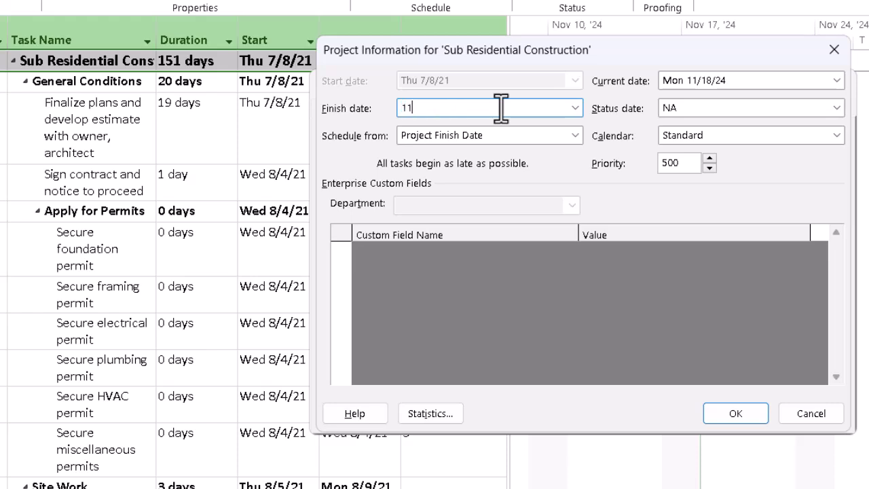
type("/1/22")
left_click(734, 413)
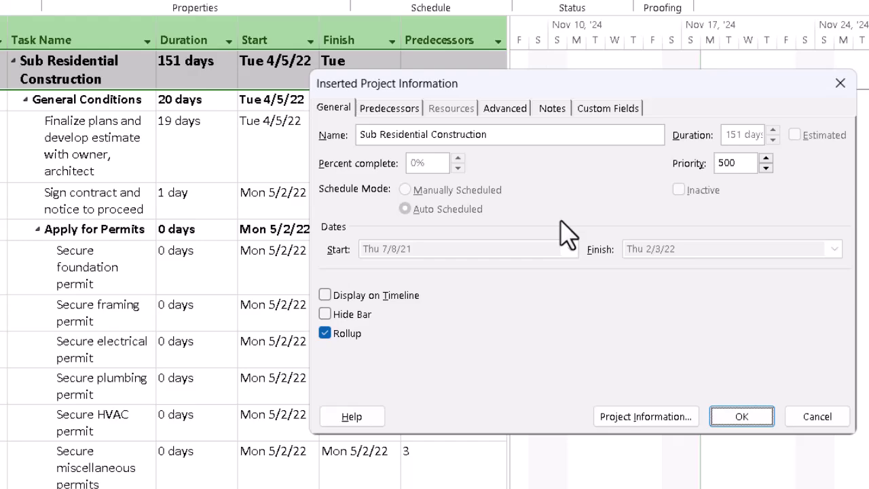
left_click(742, 416)
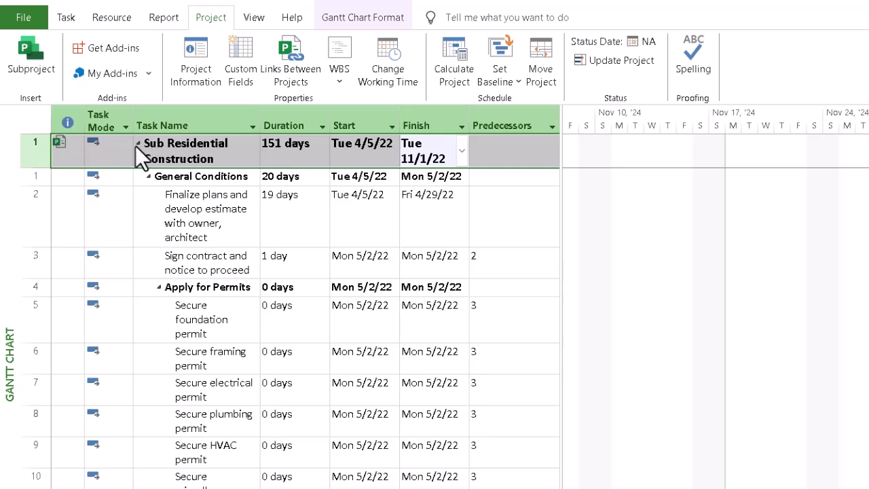
Collapse the Sub Residential Construction tasks and save the master project together with all changed subprojects
left_click(137, 144)
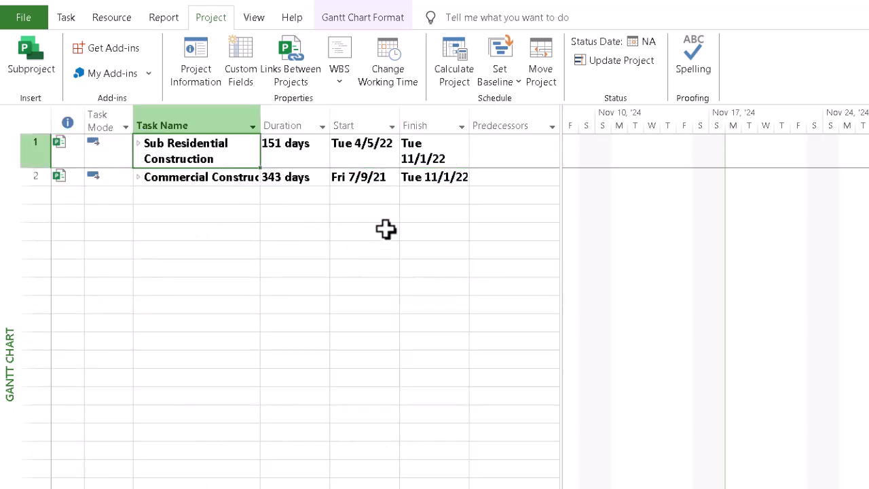
left_click(32, 16)
left_click(56, 198)
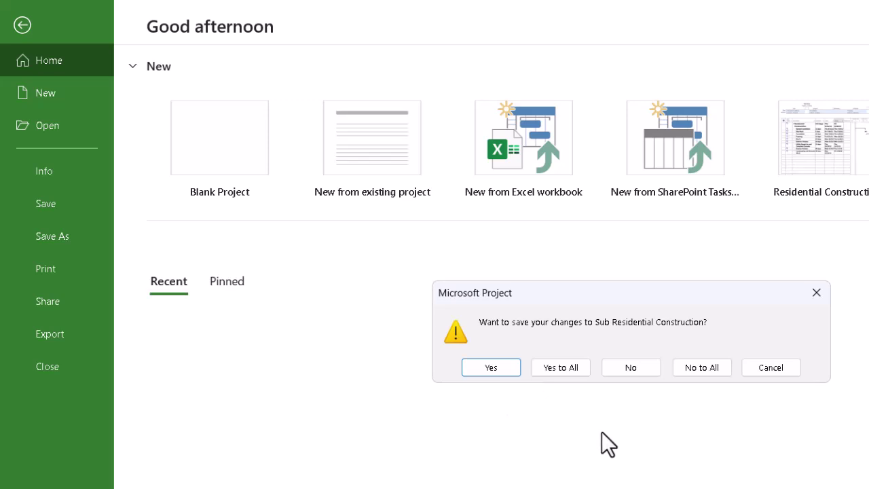
left_click(575, 367)
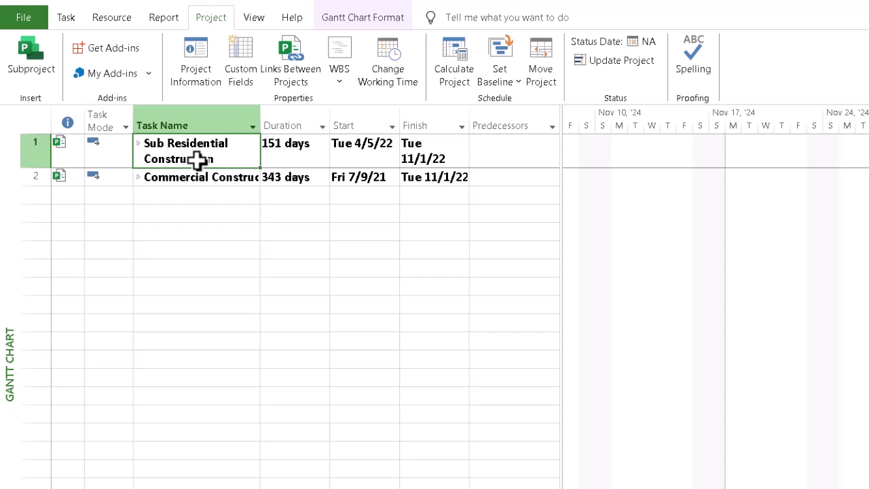
Expand the Commercial Construction subproject and set the duration of its "Receive notice to proceed and sign contract" task to 3 days
left_click(139, 178)
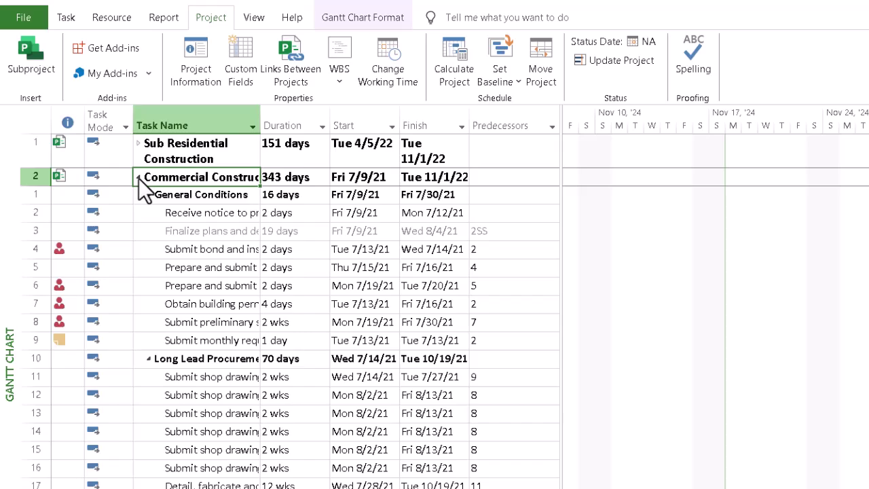
left_click(302, 215)
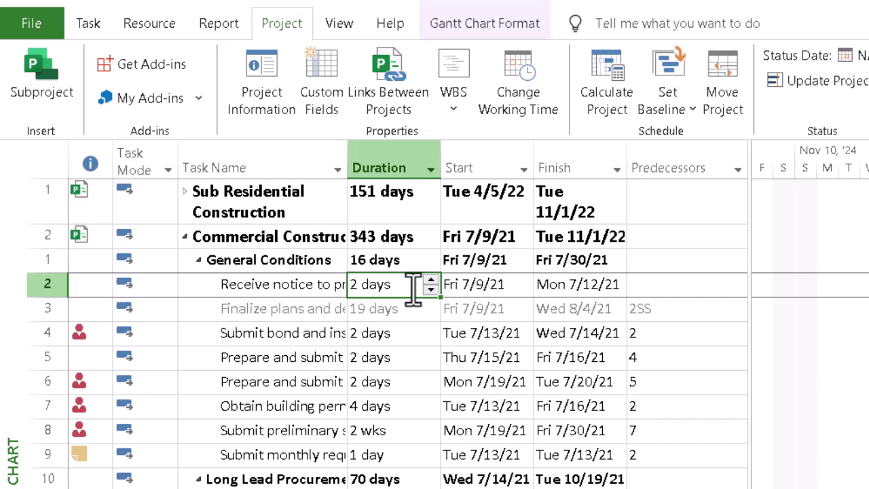
left_click(430, 280)
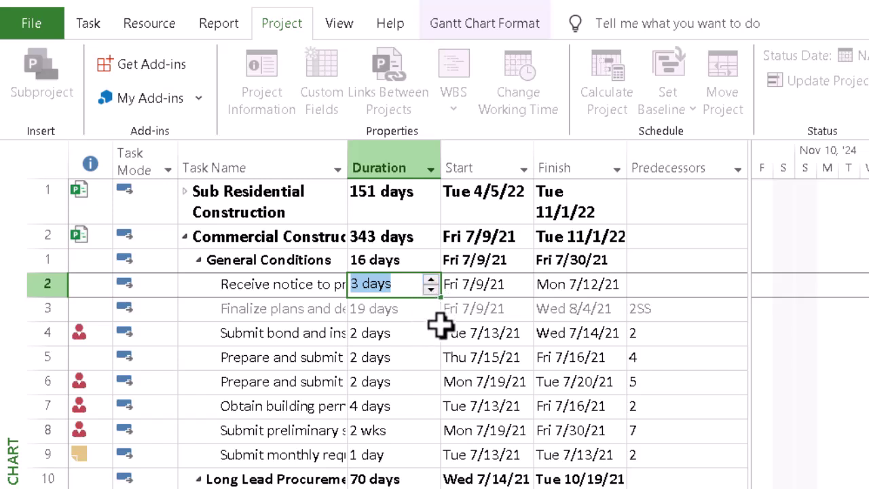
key("Return")
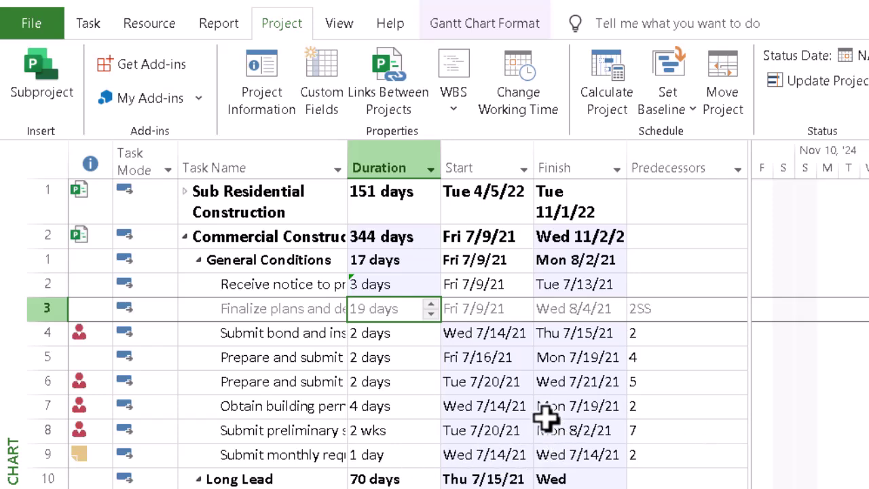
scroll(558, 401, "down", 3)
scroll(558, 401, "up", 3)
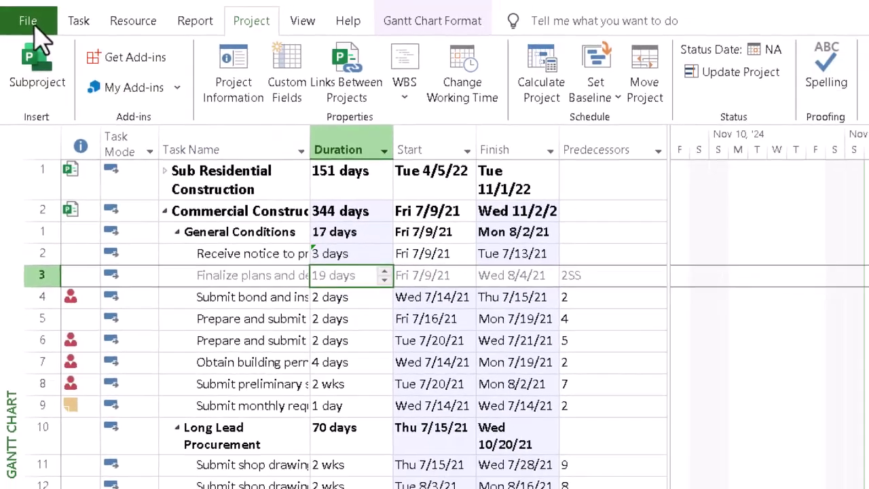
Save the master project and the duration change in the Sub Commercial Construction file, accepting all save requests
left_click(31, 23)
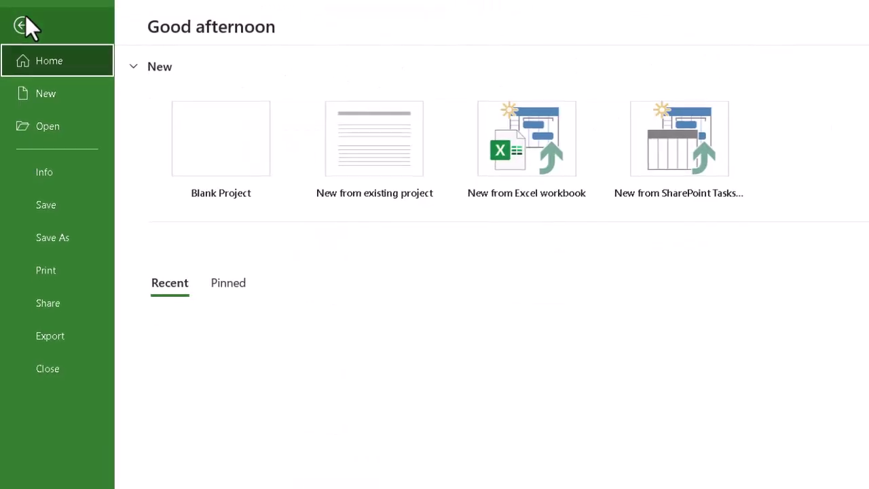
left_click(56, 202)
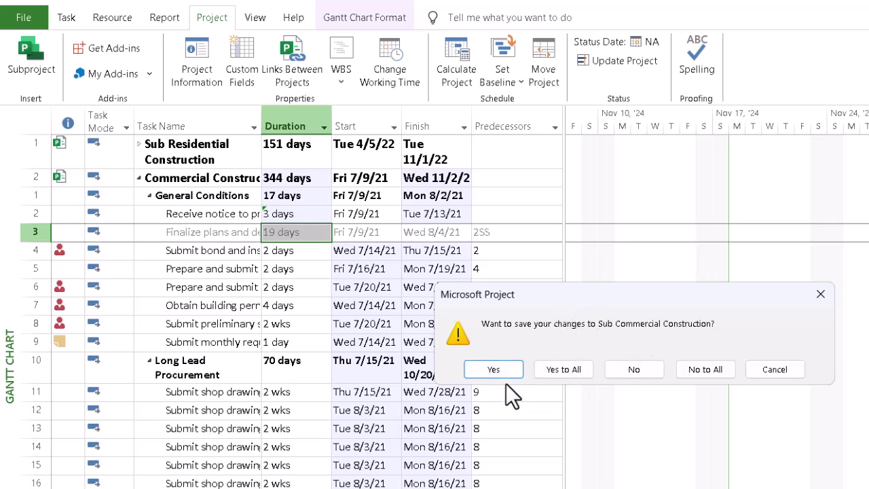
left_click(571, 370)
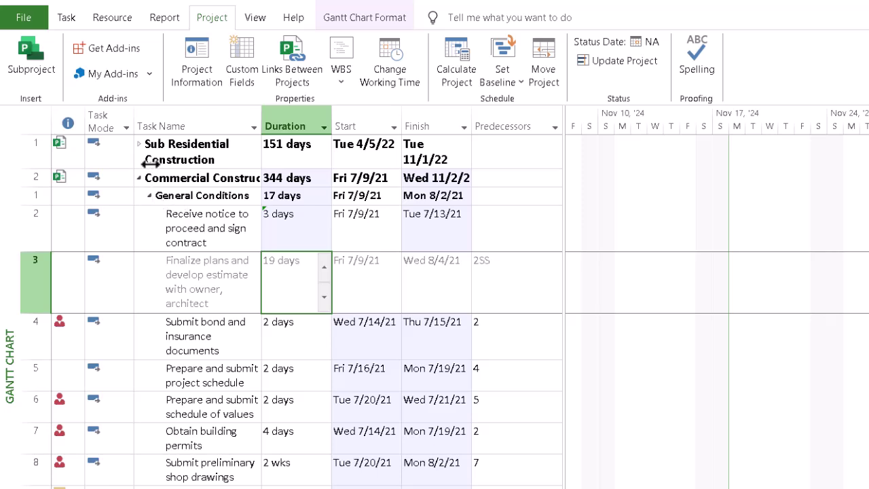
Expand the Sub Residential Construction subproject, select its final punch list task 108, and bring that task's Gantt bar into view
left_click(139, 145)
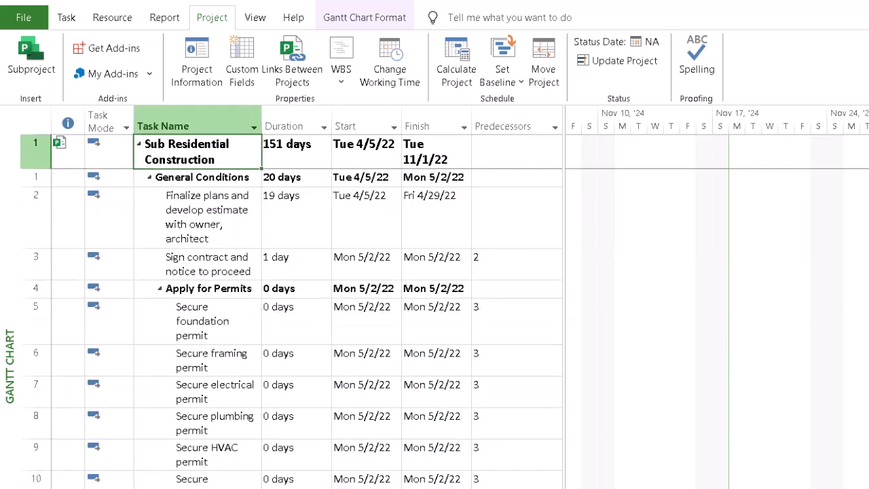
scroll(223, 314, "down", 7)
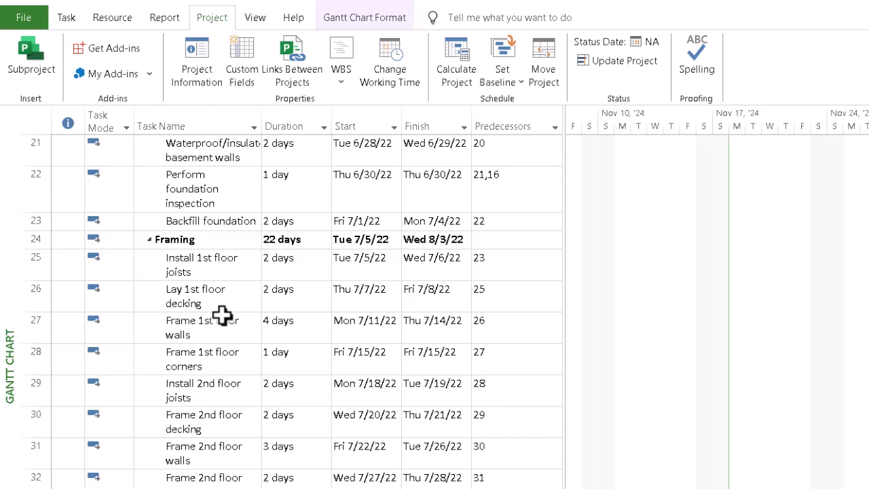
scroll(222, 315, "down", 14)
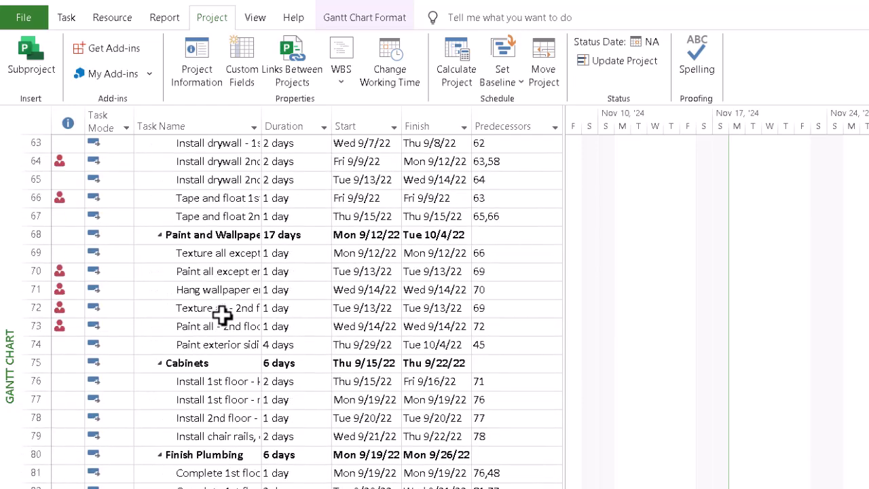
scroll(223, 315, "down", 13)
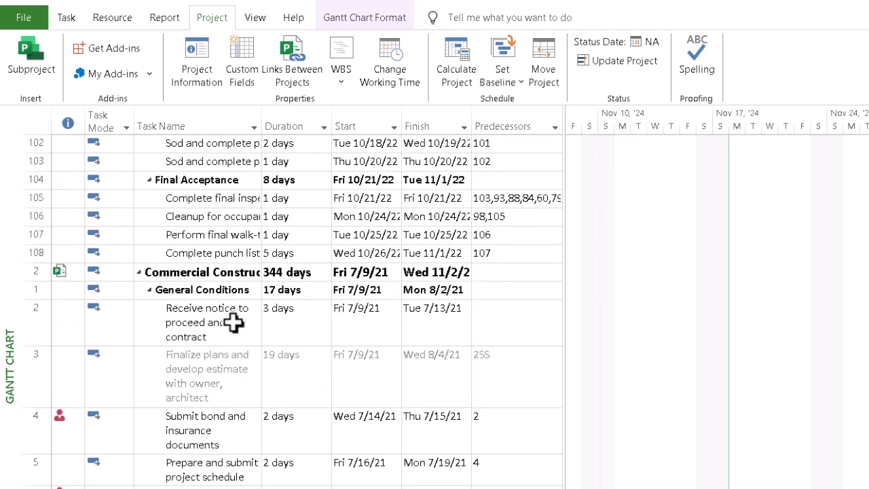
scroll(233, 323, "up", 1)
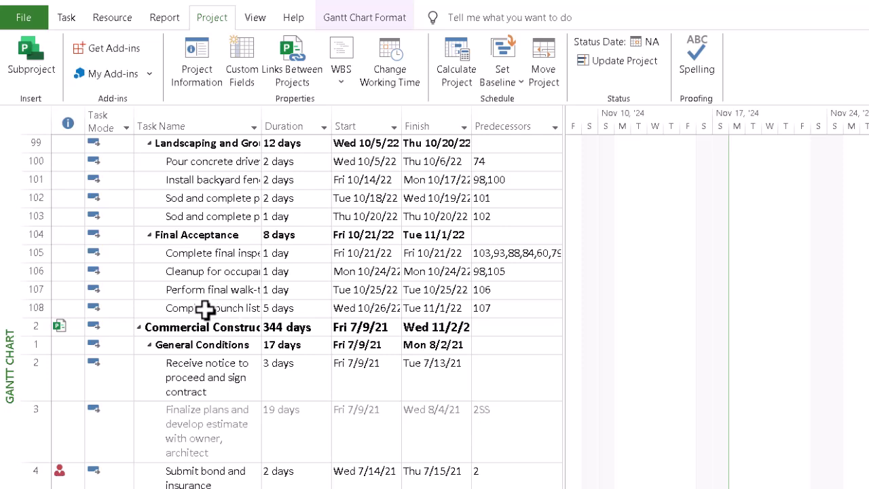
left_click(205, 309)
right_click(207, 309)
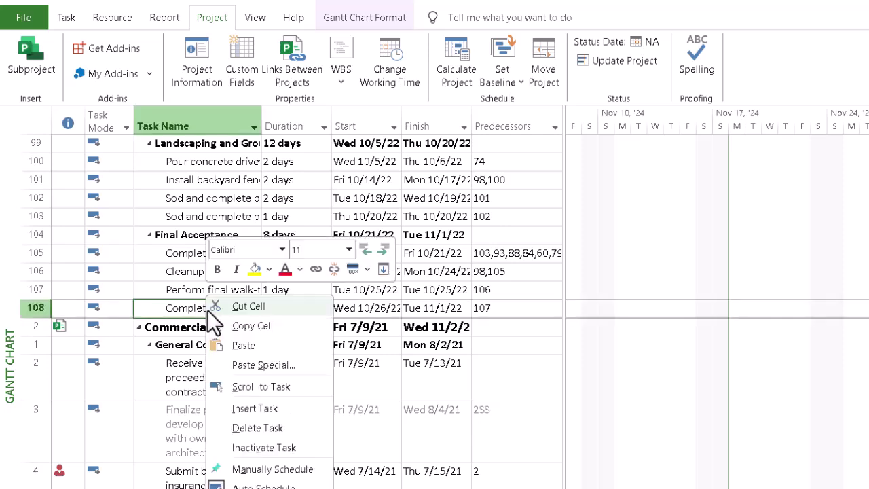
left_click(238, 389)
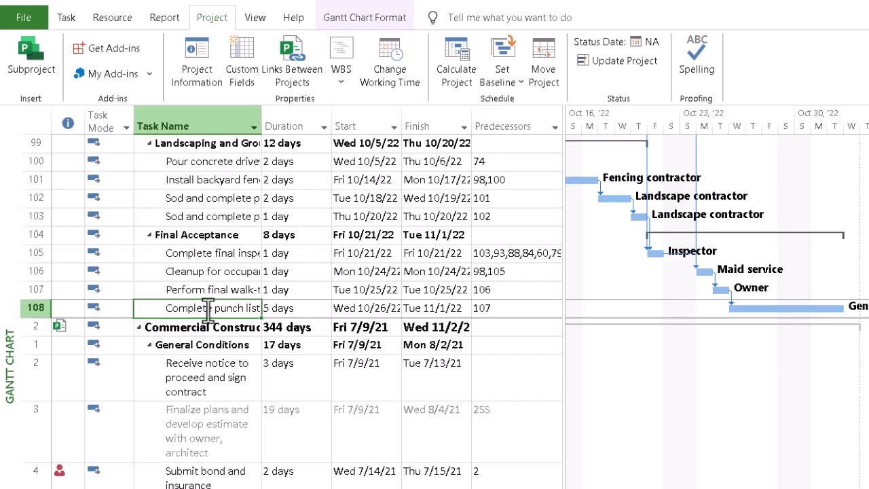
Link the residential punch list task 108 as a predecessor of the Commercial Construction subproject's last task, the final request in row 145
scroll(309, 404, "down", 15)
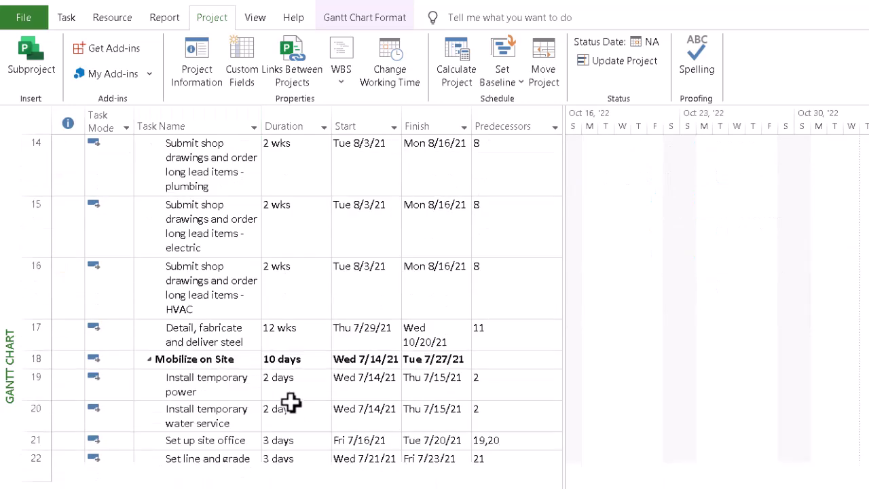
scroll(236, 345, "down", 20)
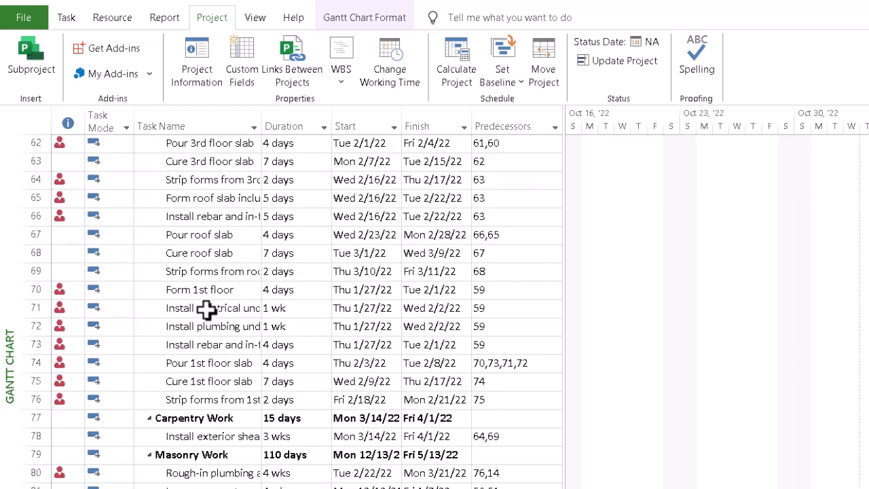
scroll(201, 323, "down", 5)
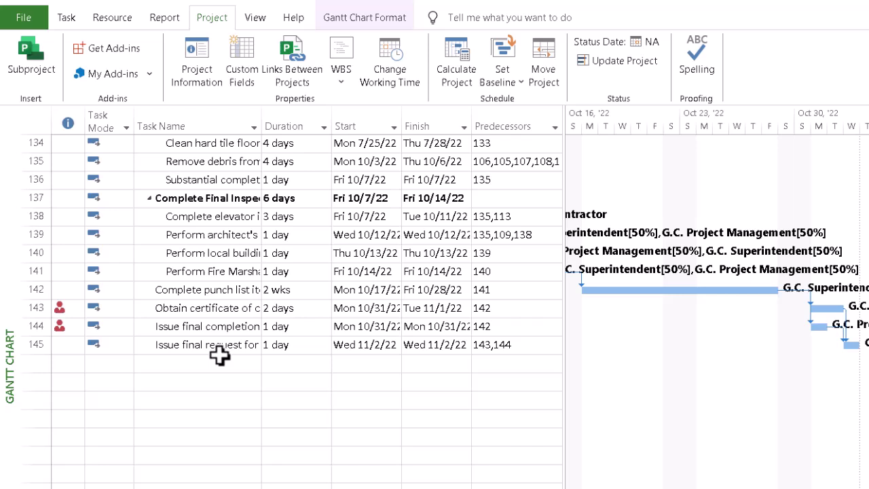
left_click(217, 345)
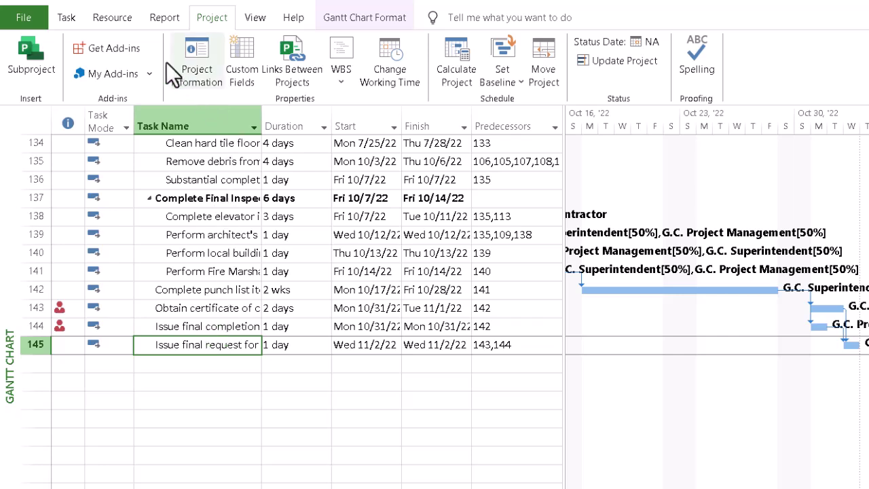
left_click(65, 19)
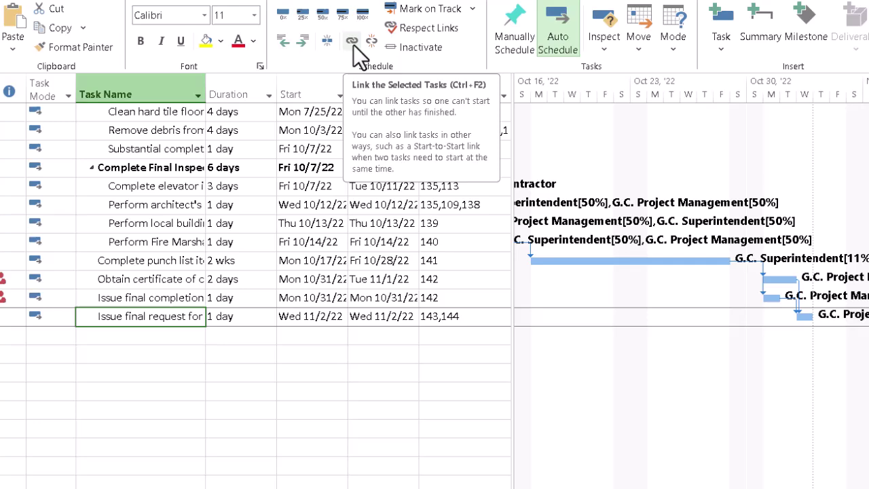
left_click(341, 38)
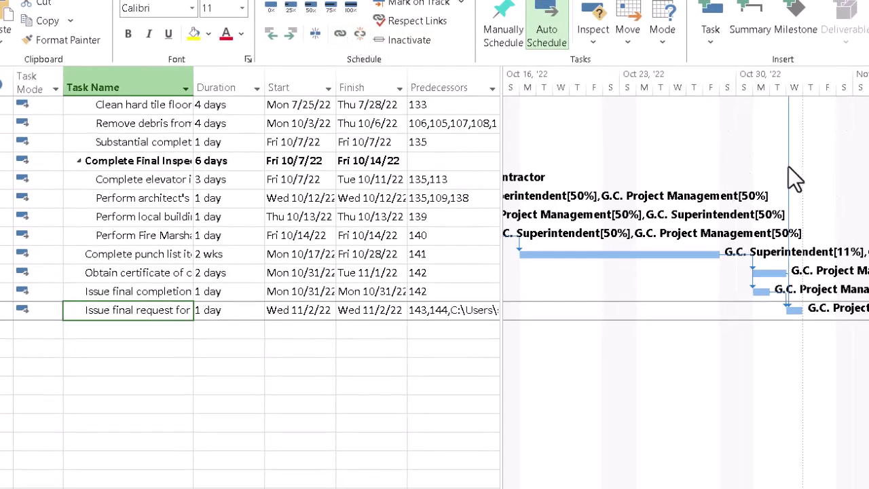
Trace the cross-project link line in the Gantt chart from the last commercial task back toward the residential punch list task
scroll(788, 167, "up", 3)
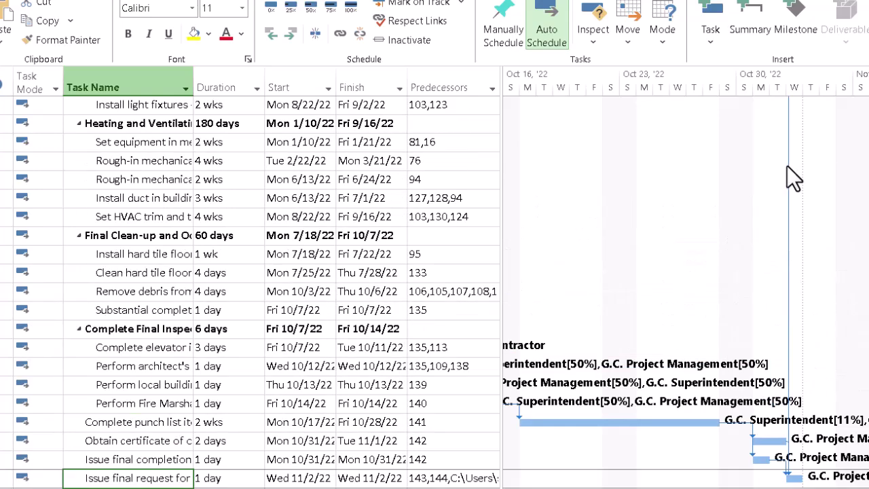
scroll(788, 166, "up", 6)
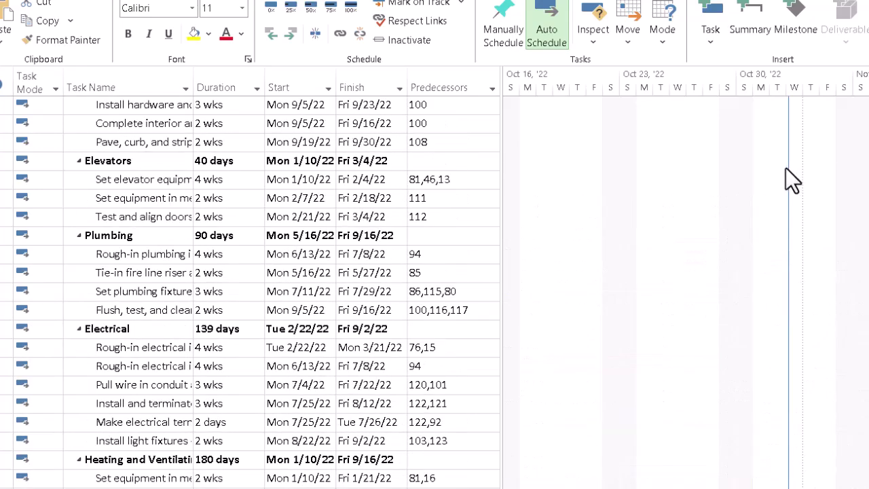
scroll(785, 168, "up", 5)
scroll(801, 185, "up", 16)
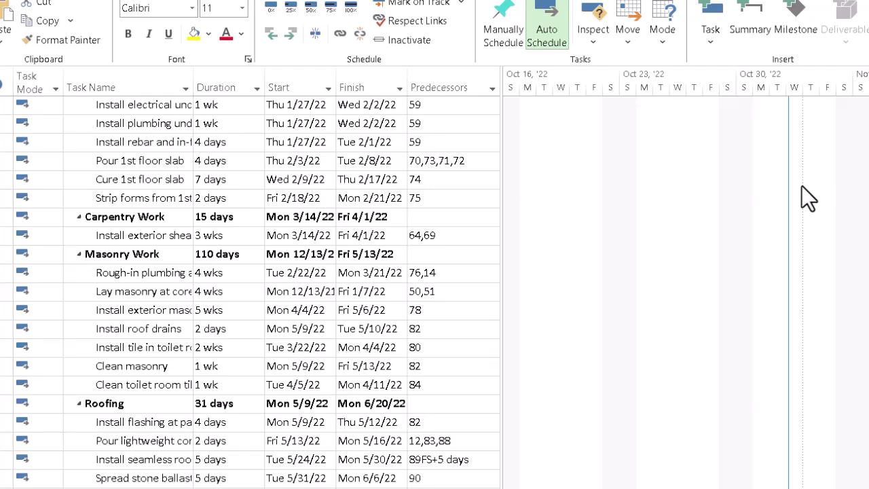
scroll(799, 187, "up", 15)
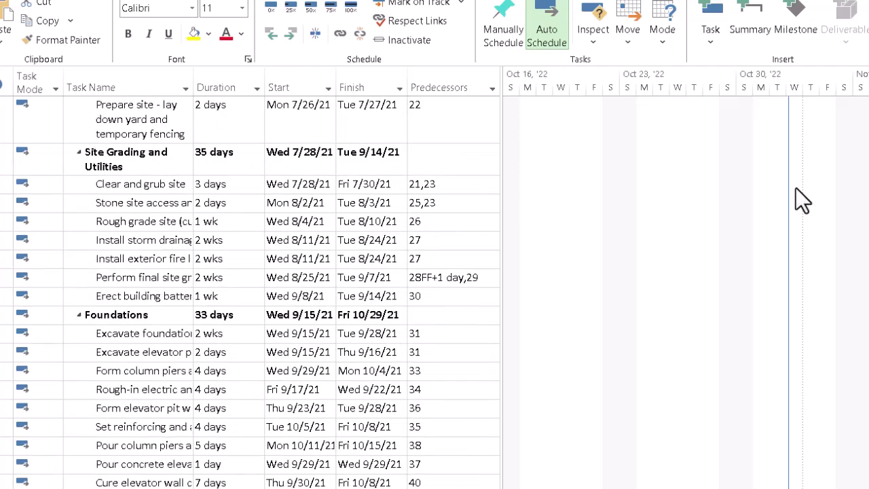